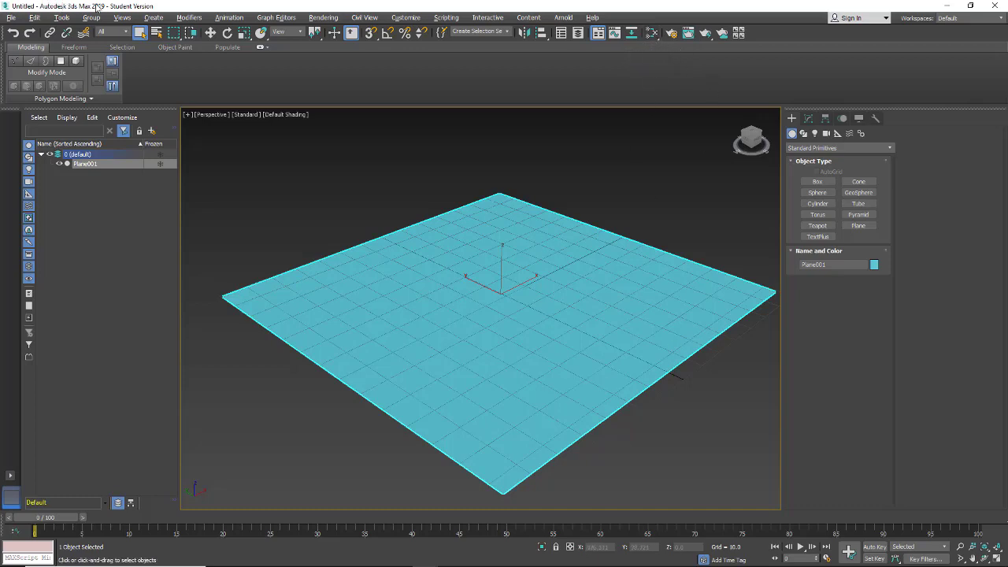
# Create a Blend material in the Slate Material Editor, assign it to the plane and show it shaded in the viewport.
pyautogui.click(651, 34)
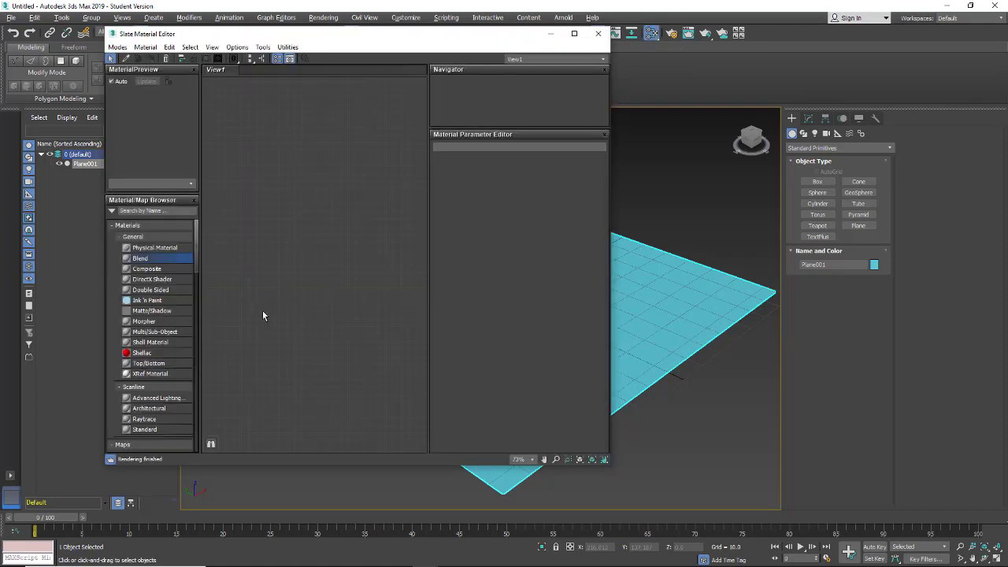
pyautogui.doubleClick(129, 259)
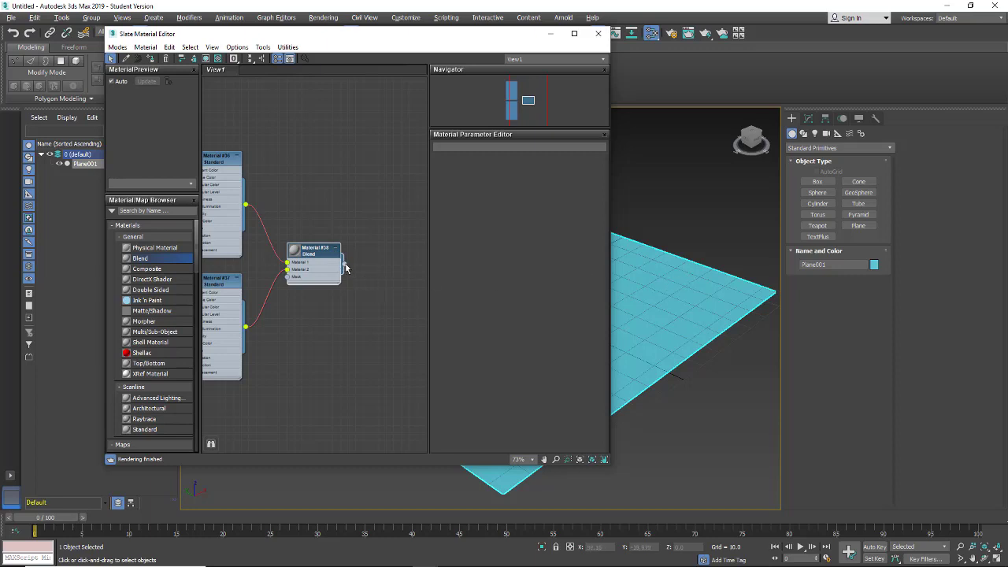
pyautogui.moveTo(345, 269); pyautogui.dragTo(702, 311)
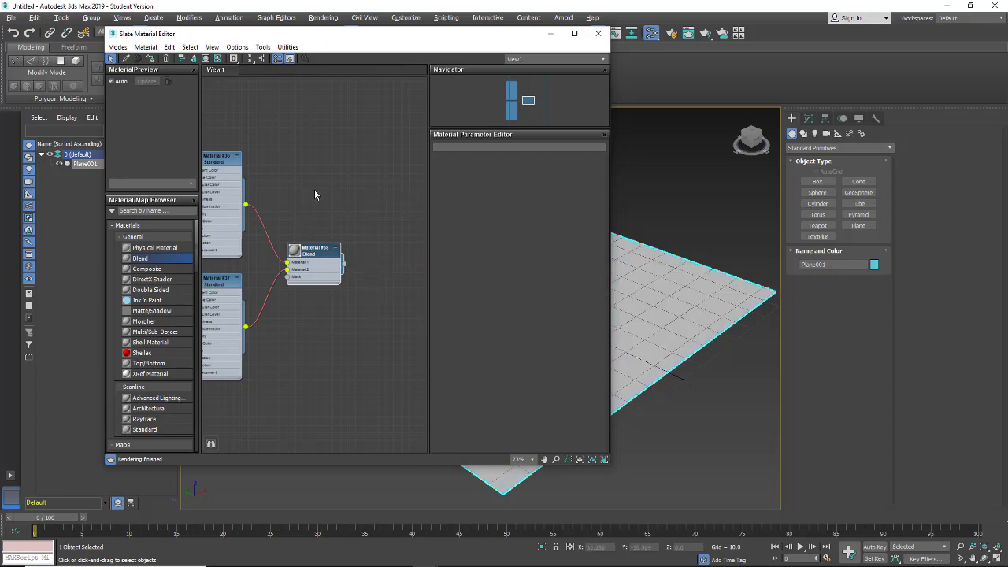
pyautogui.moveTo(314, 205); pyautogui.dragTo(369, 173, button='middle')
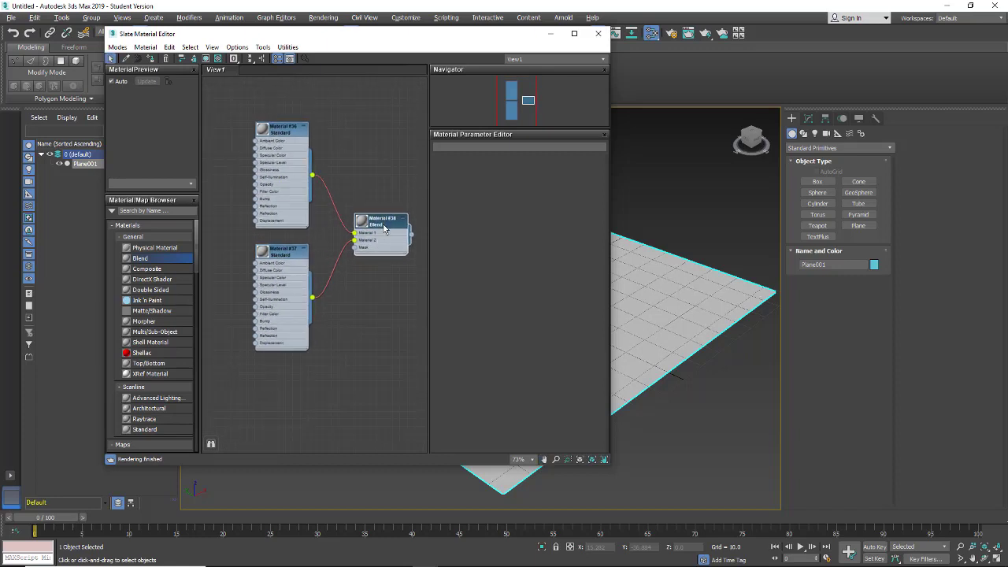
pyautogui.click(205, 59)
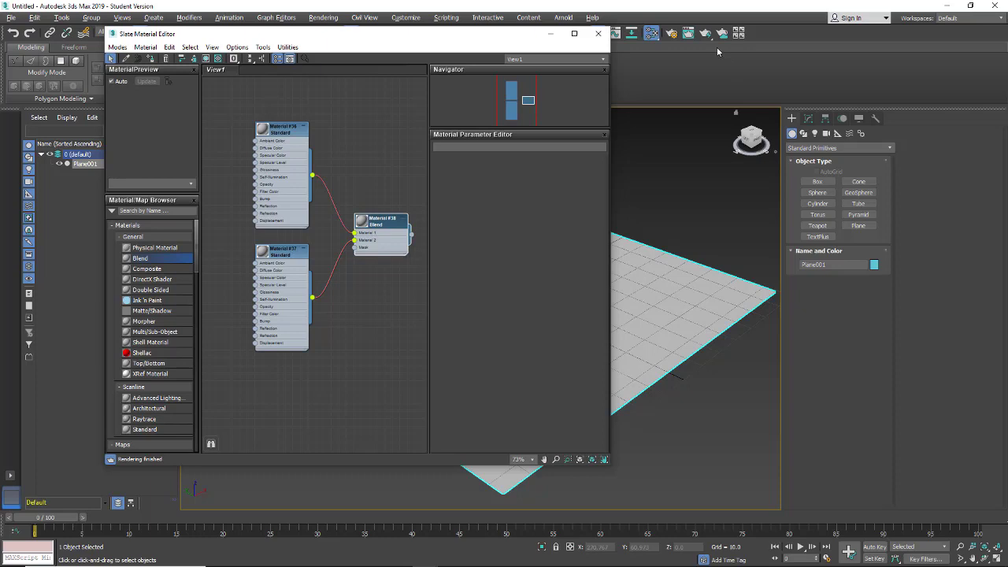
# Render the perspective view and move the material editor clear of the render window.
pyautogui.click(690, 36)
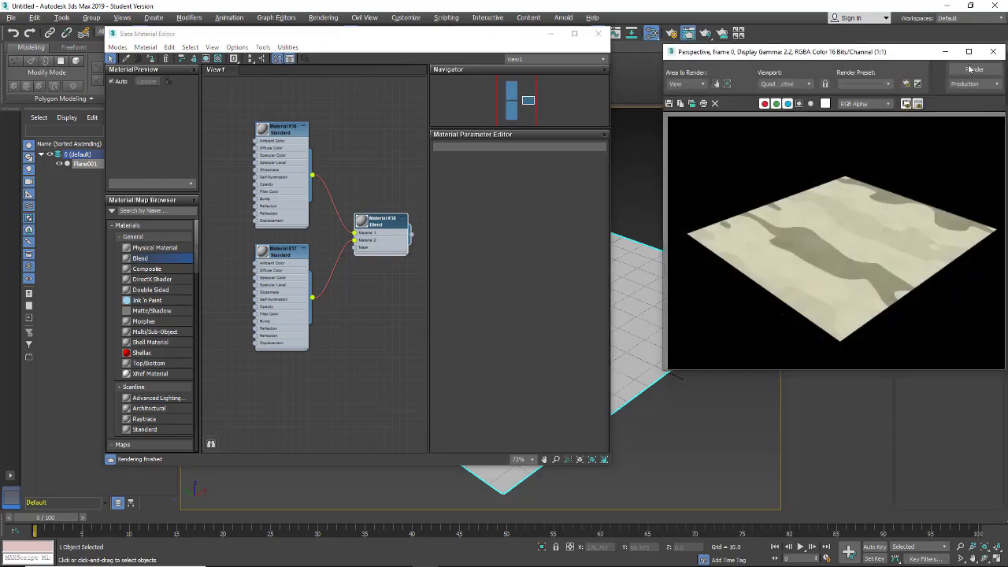
pyautogui.click(973, 69)
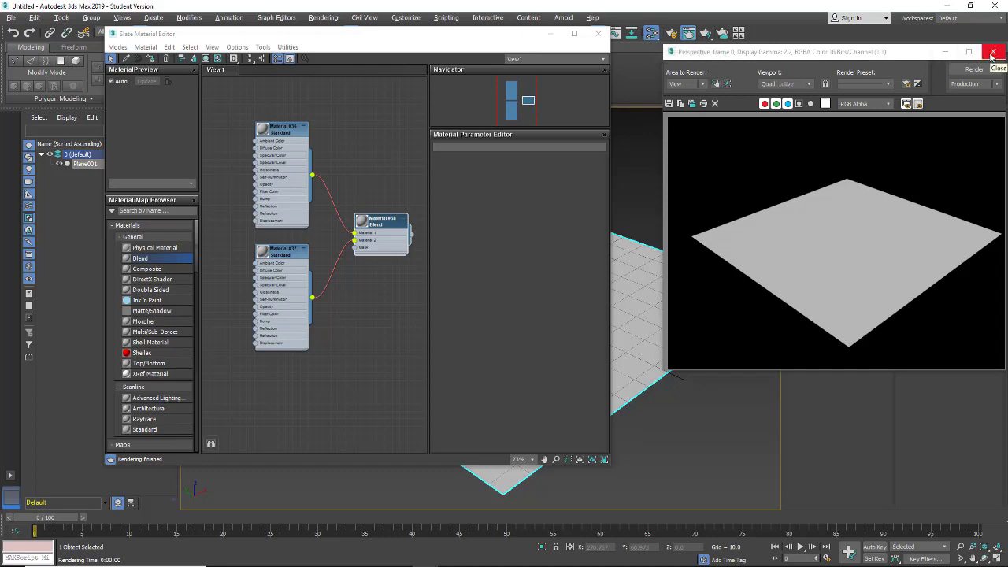
pyautogui.moveTo(475, 44); pyautogui.dragTo(419, 56)
# Add a Perlin Marble map to the Diffuse Color of the Blend's first sub-material and render the view.
pyautogui.moveTo(209, 150); pyautogui.dragTo(235, 136)
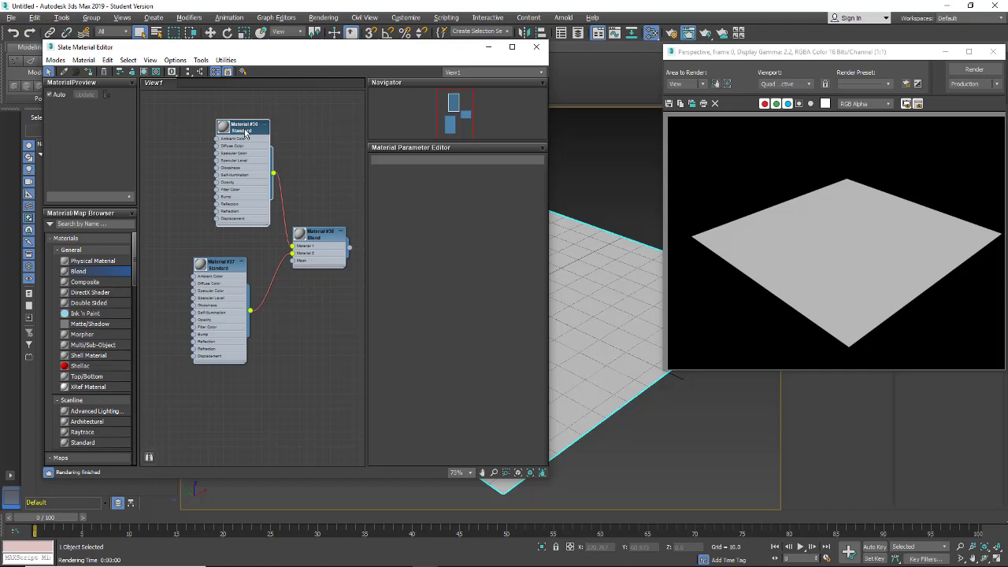
pyautogui.moveTo(217, 146); pyautogui.dragTo(185, 130)
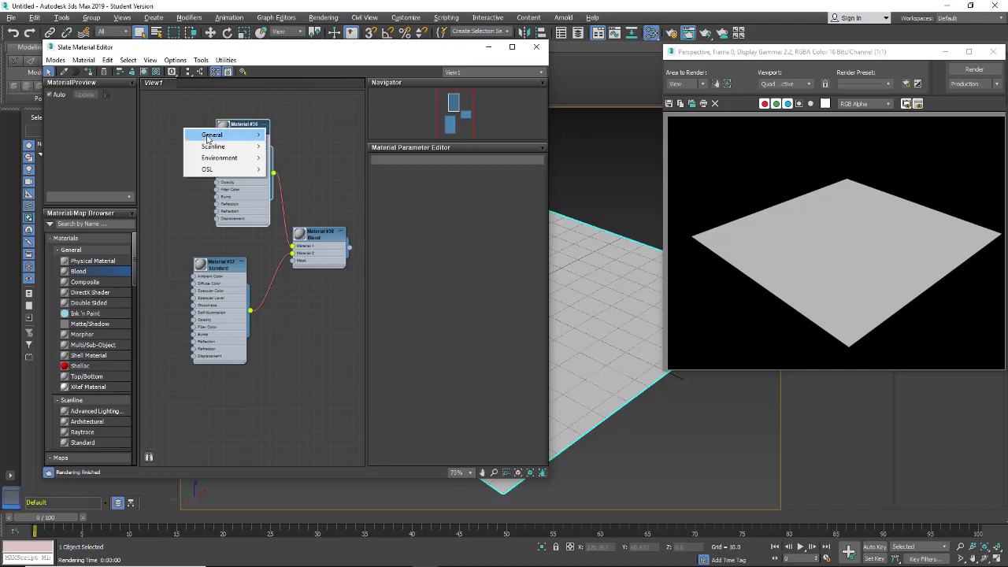
pyautogui.moveTo(208, 138)
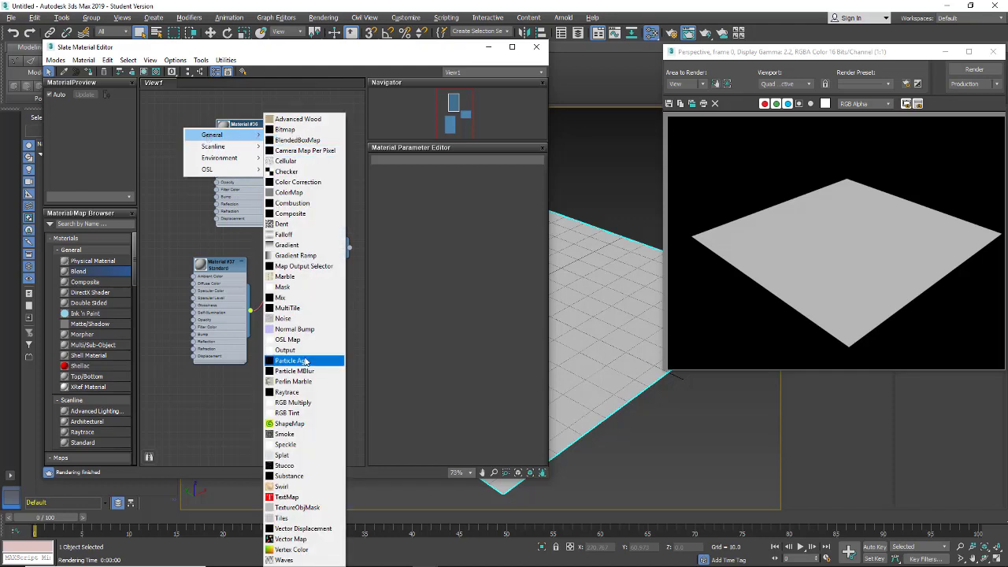
pyautogui.click(292, 383)
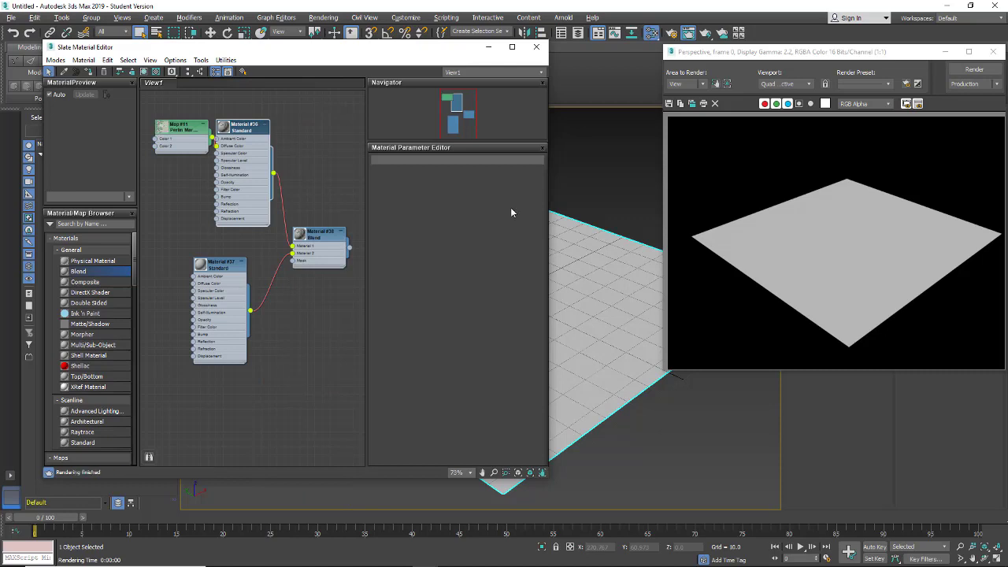
pyautogui.click(975, 69)
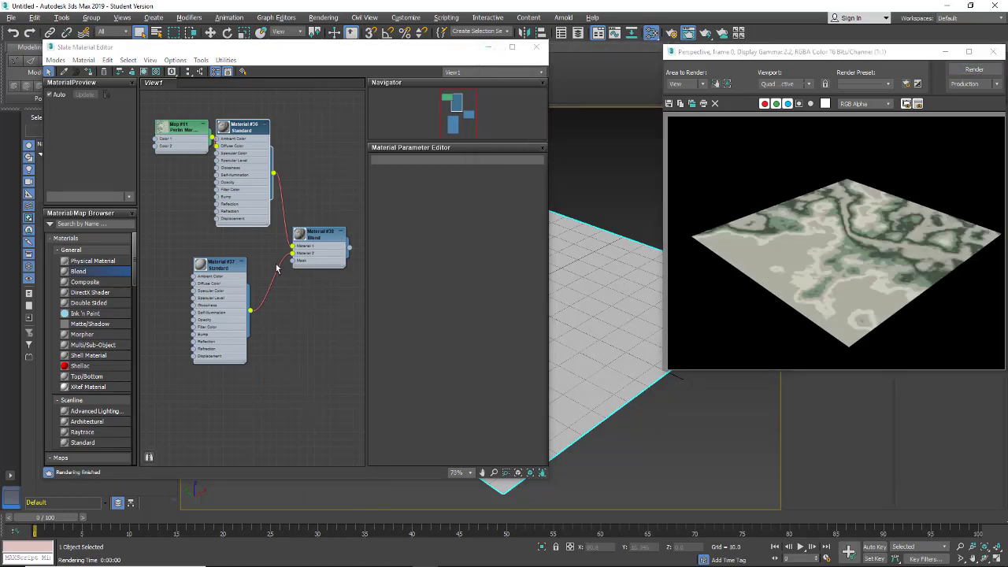
# Add a Swirl map to the Diffuse Color of the Blend's second sub-material and render the view.
pyautogui.moveTo(221, 287); pyautogui.dragTo(233, 270)
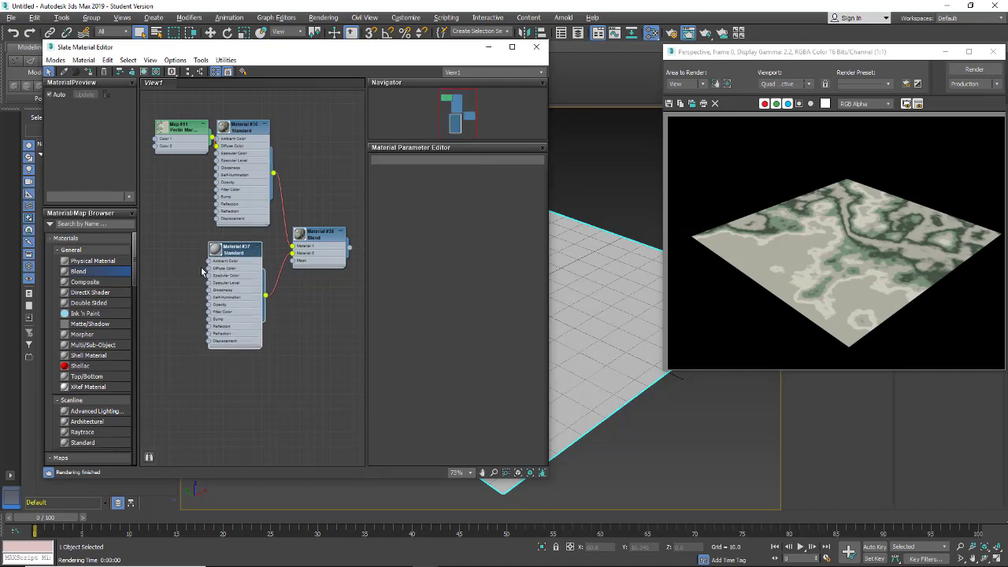
pyautogui.rightClick(177, 235)
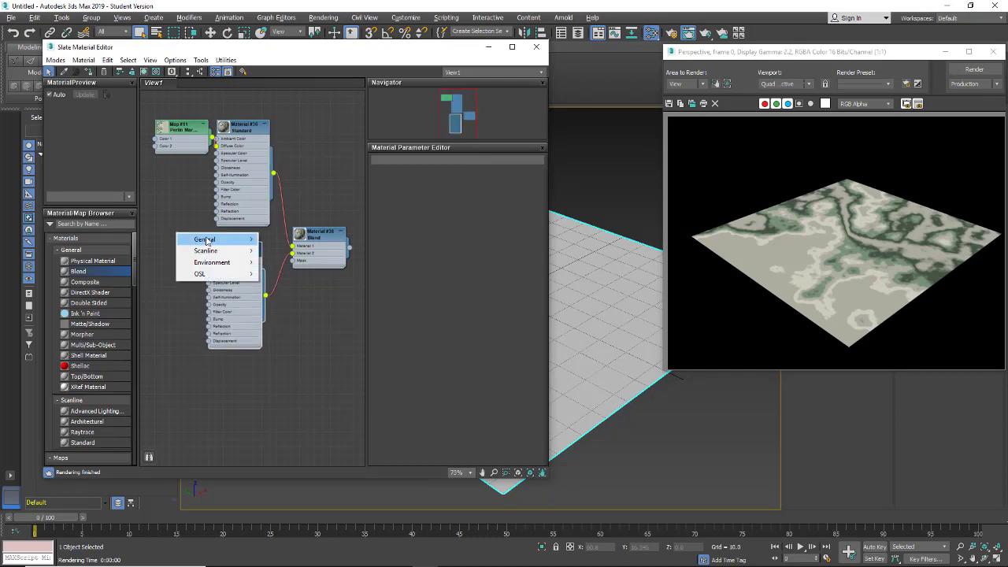
pyautogui.moveTo(219, 240)
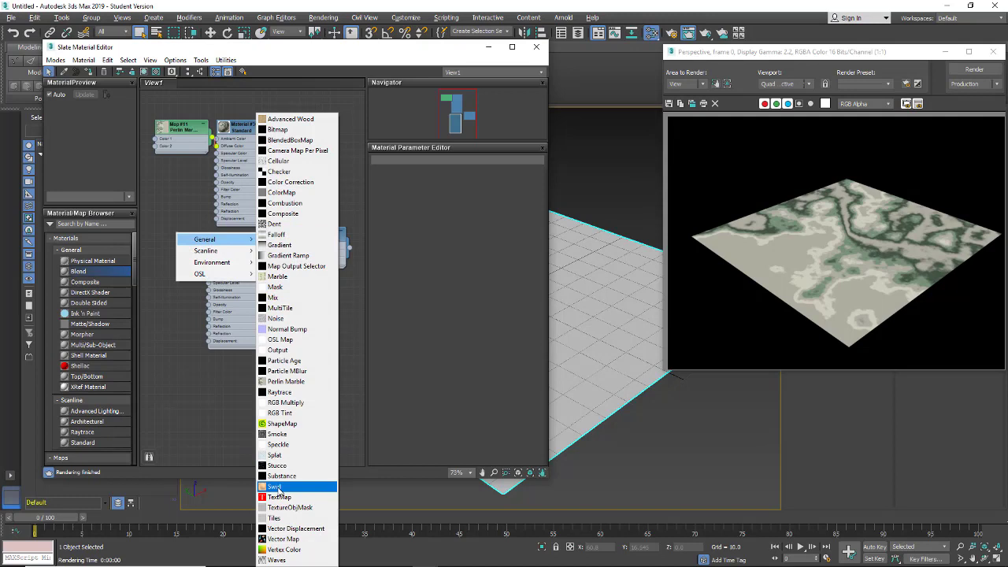
pyautogui.click(275, 488)
pyautogui.moveTo(233, 262); pyautogui.dragTo(241, 262)
pyautogui.click(971, 73)
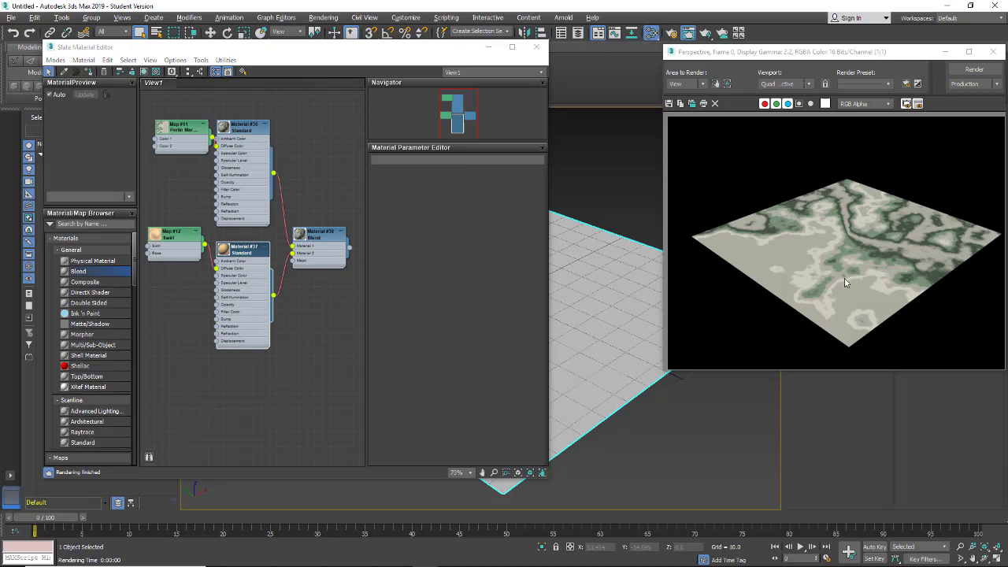
# Set the Blend material's Mix Amount to 50 and render the view.
pyautogui.doubleClick(311, 234)
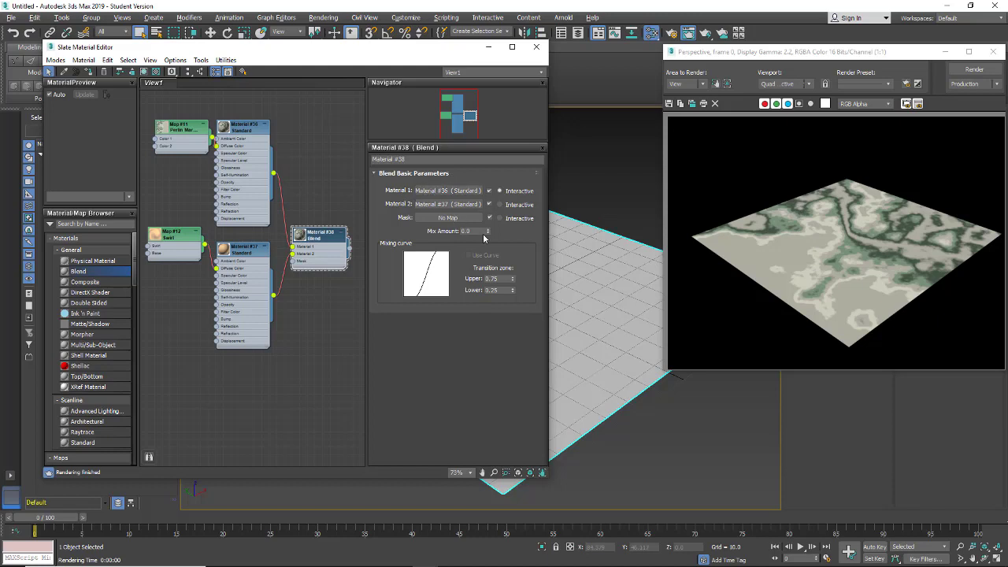
pyautogui.click(466, 231)
pyautogui.write('50')
pyautogui.press('Return')
pyautogui.click(971, 69)
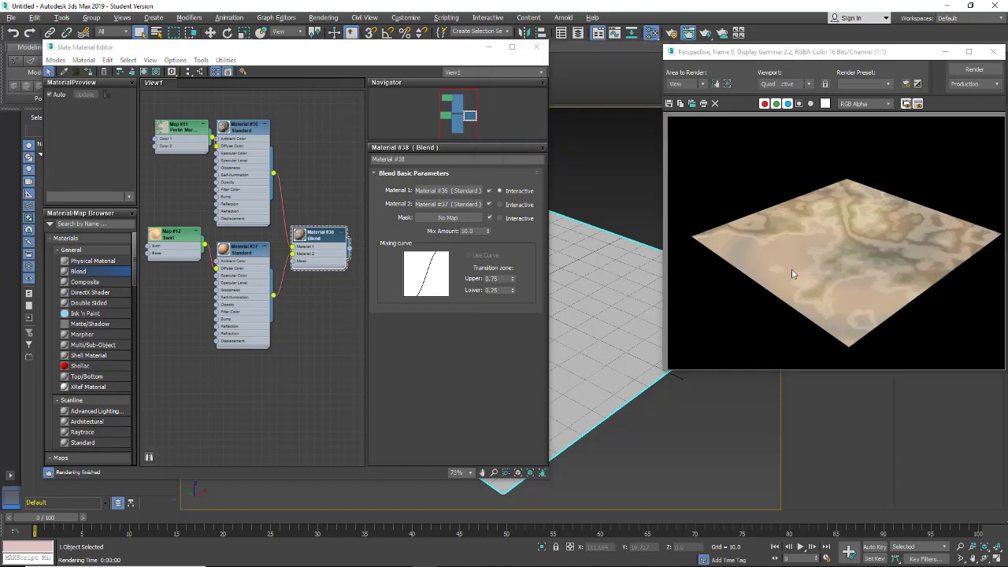
# Try Blend Mix Amounts of 25 and 75, rendering the view for each.
pyautogui.click(460, 230)
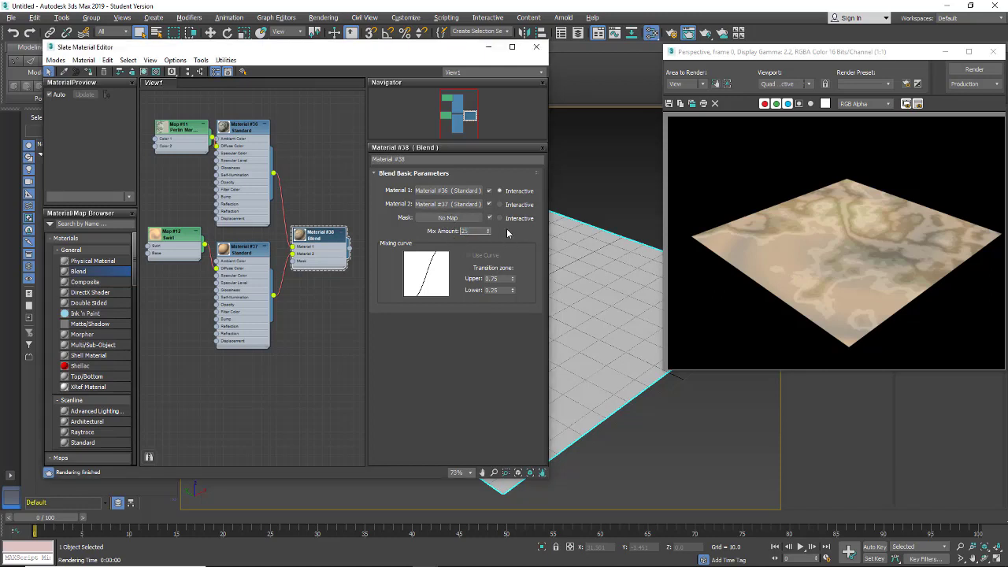
pyautogui.click(832, 262)
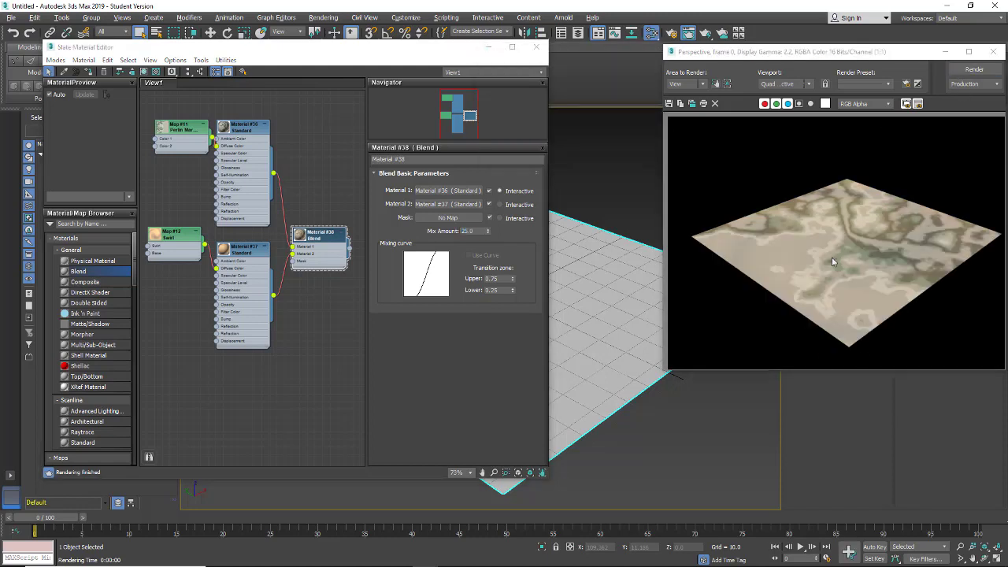
pyautogui.click(476, 231)
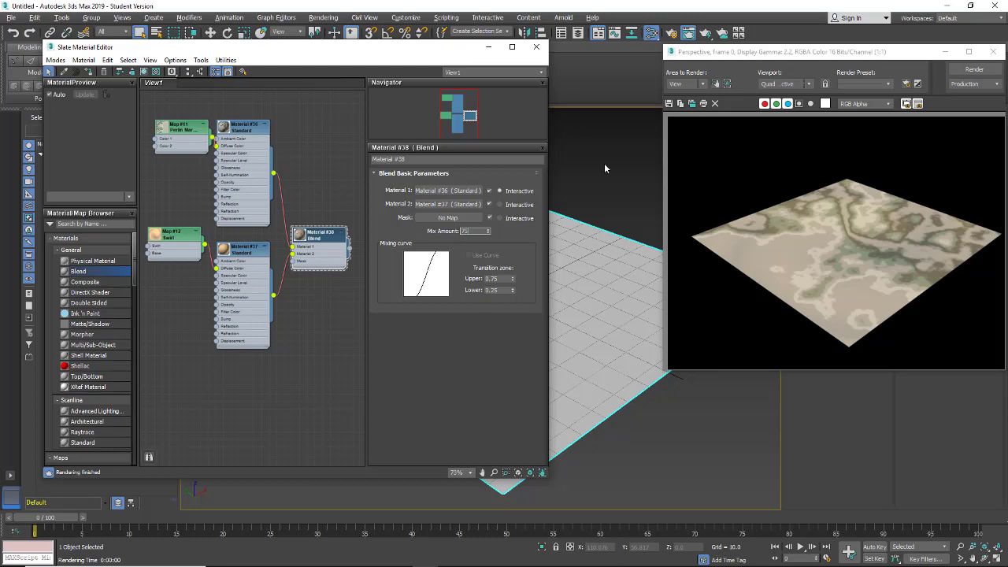
pyautogui.click(974, 69)
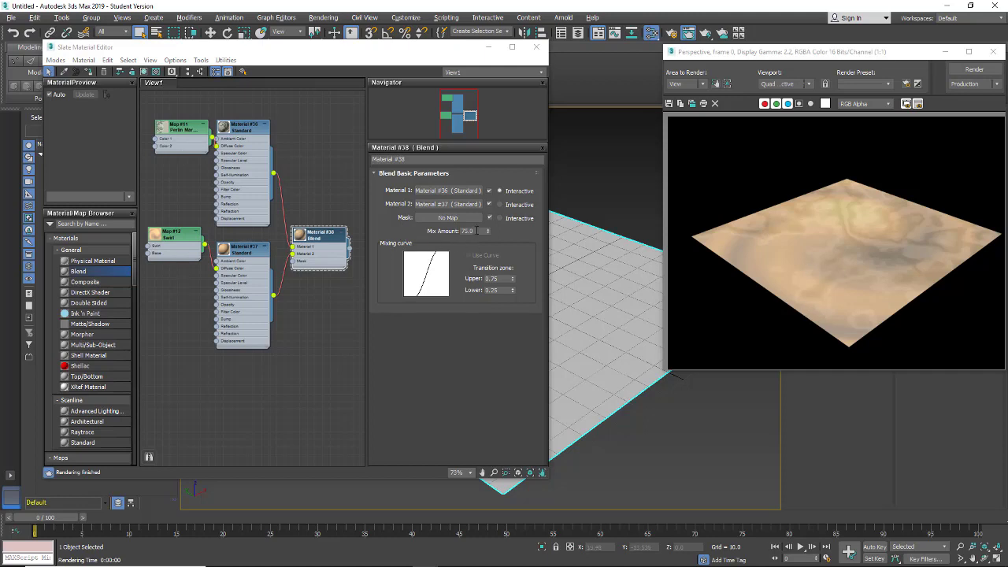
# Set the Blend material's Mix Amount to 0 and render the view again.
pyautogui.moveTo(476, 231); pyautogui.dragTo(417, 235)
pyautogui.write('0')
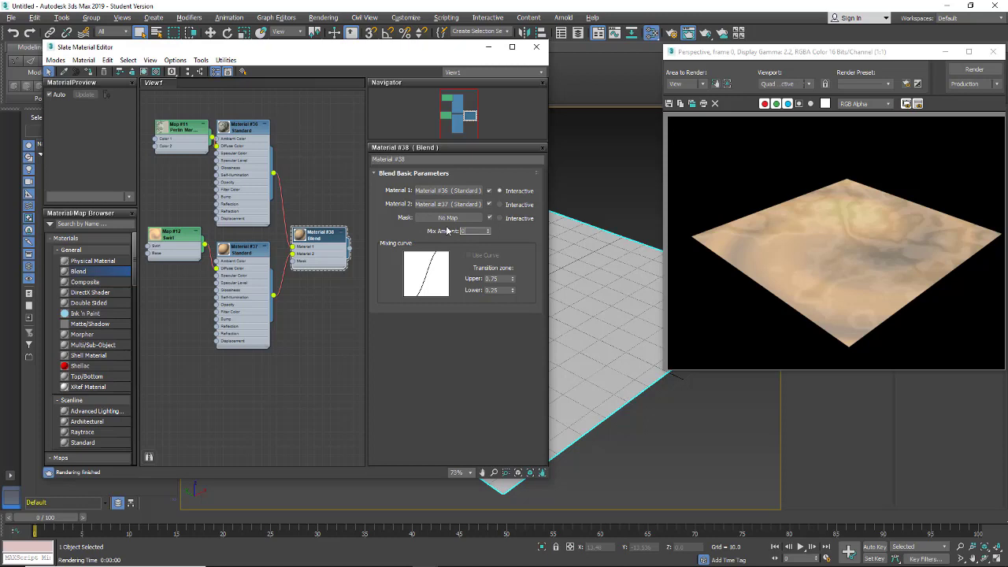
pyautogui.click(977, 71)
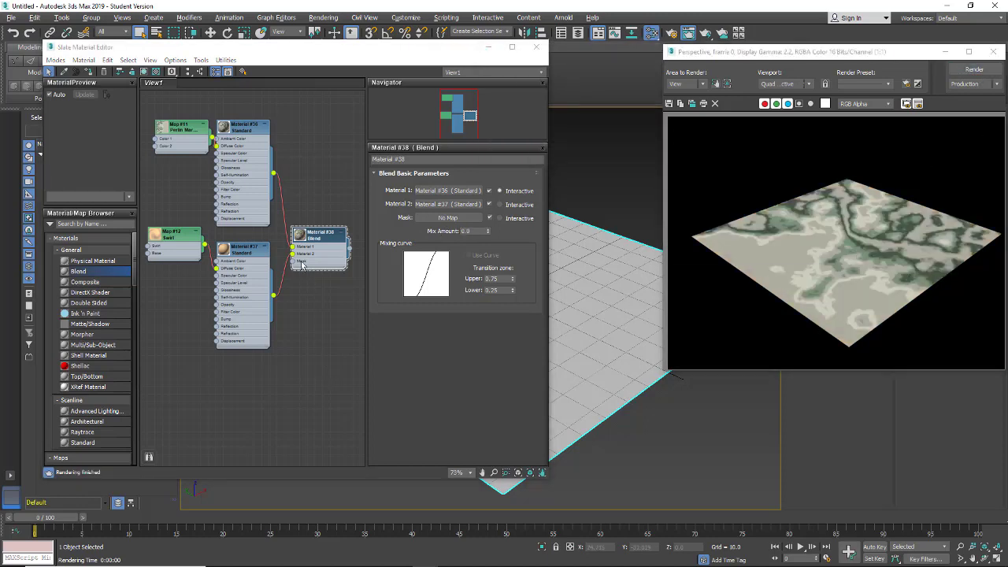
# Reposition the Blend node and connect a new Noise map to its Mask input.
pyautogui.moveTo(293, 266); pyautogui.dragTo(308, 251)
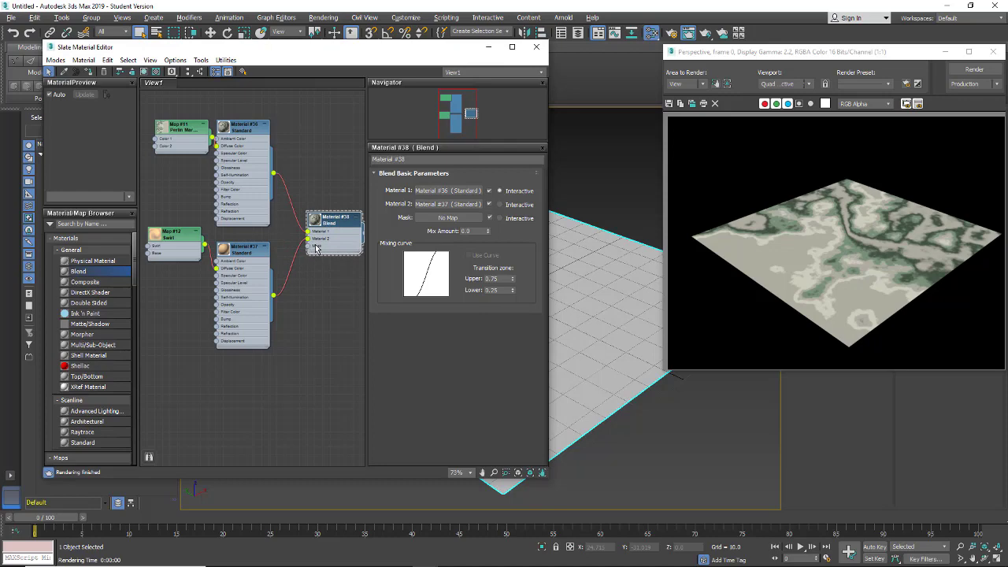
pyautogui.click(443, 218)
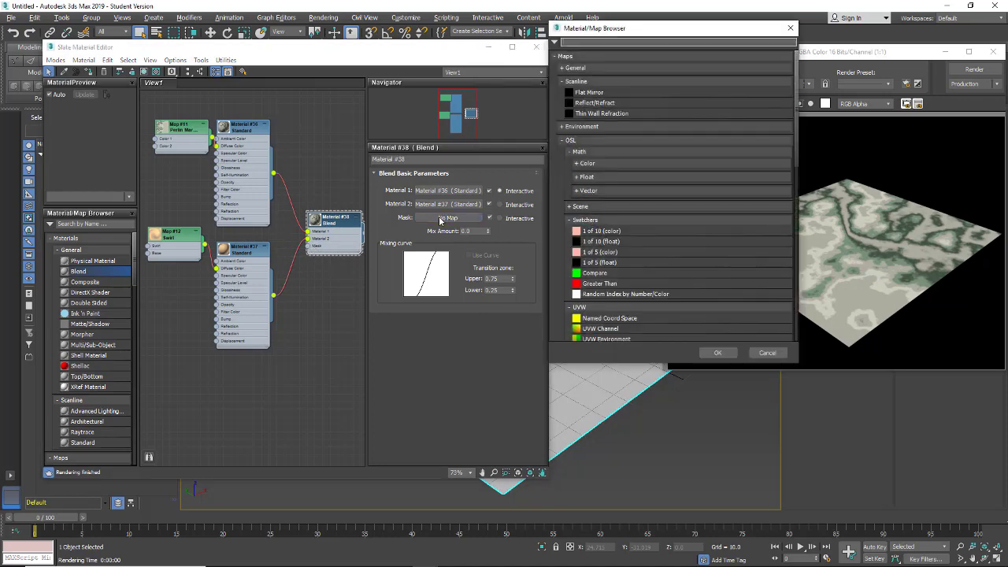
pyautogui.click(767, 353)
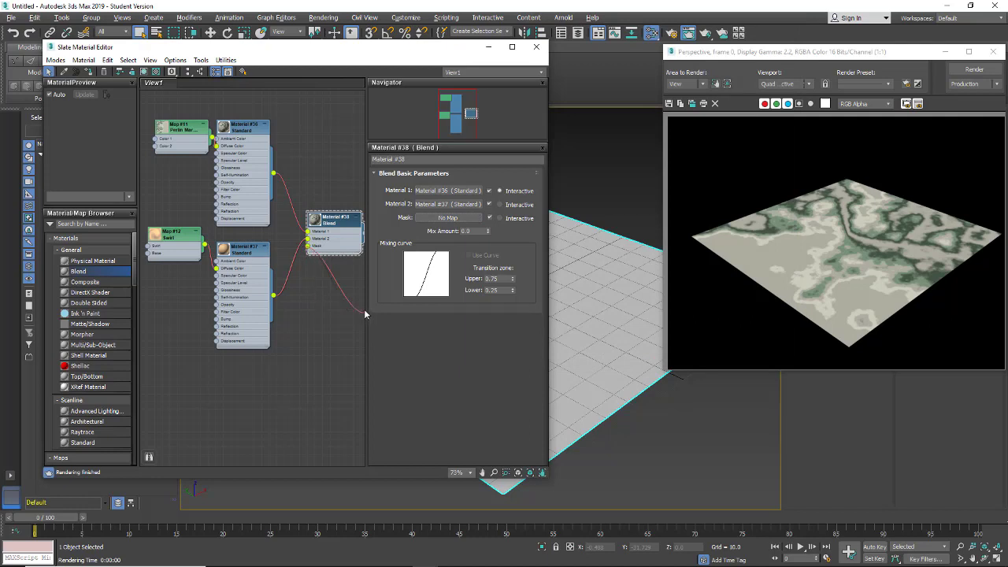
pyautogui.moveTo(309, 247); pyautogui.dragTo(311, 308)
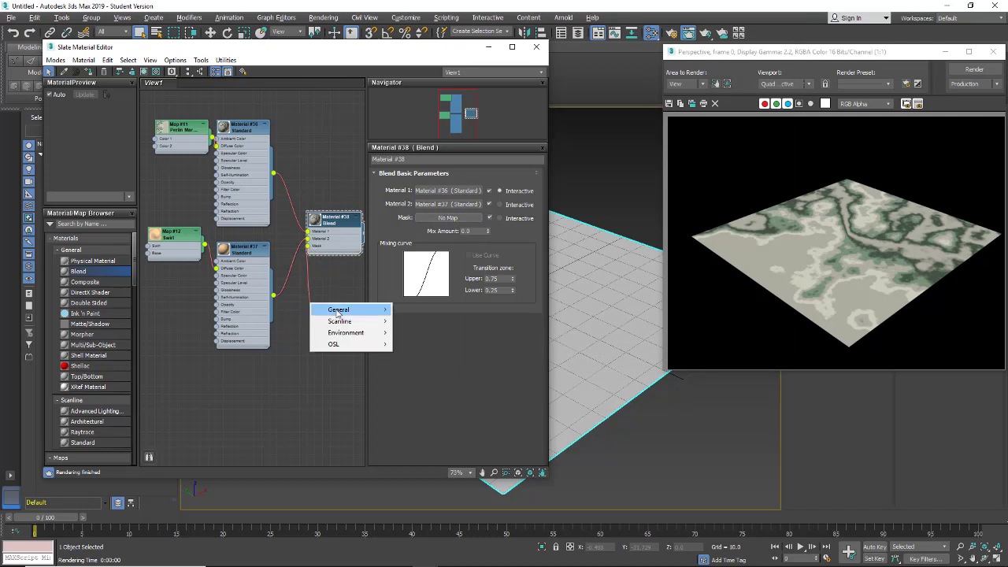
pyautogui.moveTo(337, 312)
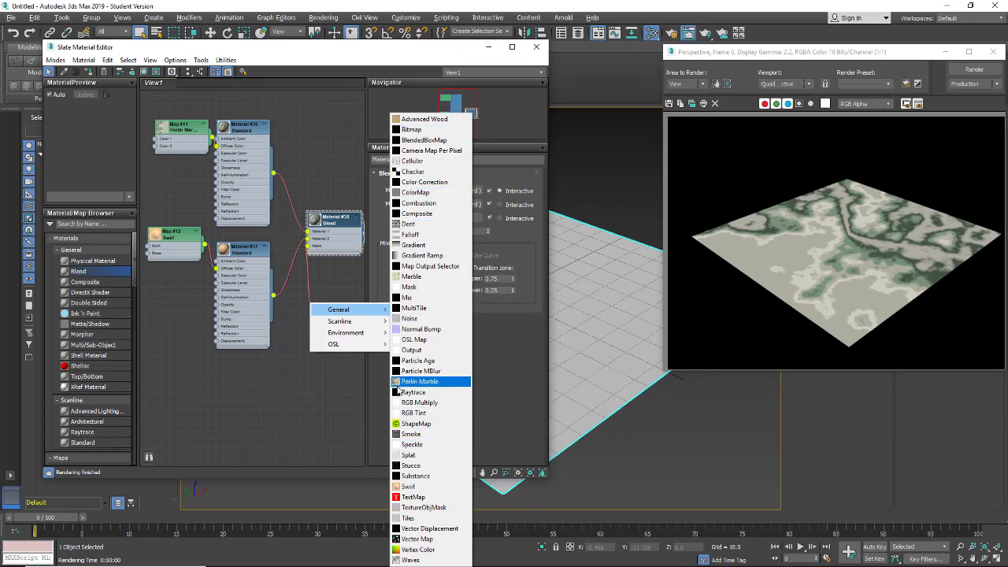
pyautogui.click(396, 319)
# Collapse the second sub-material's node, place the Noise map node beneath it and render the masked blend.
pyautogui.moveTo(313, 306); pyautogui.dragTo(312, 322)
pyautogui.click(264, 247)
pyautogui.moveTo(250, 246); pyautogui.dragTo(251, 238)
pyautogui.moveTo(296, 322); pyautogui.dragTo(249, 299)
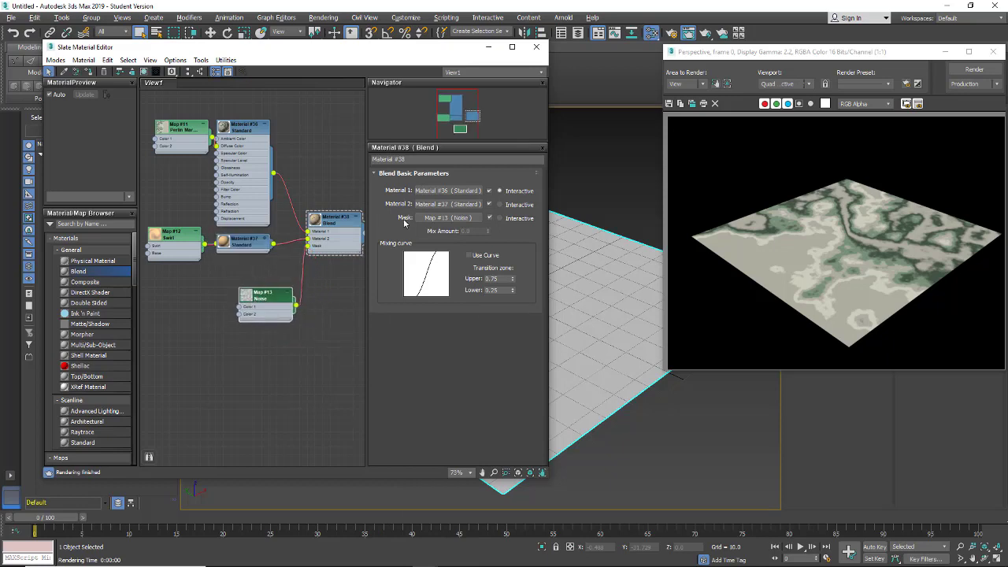
pyautogui.click(974, 69)
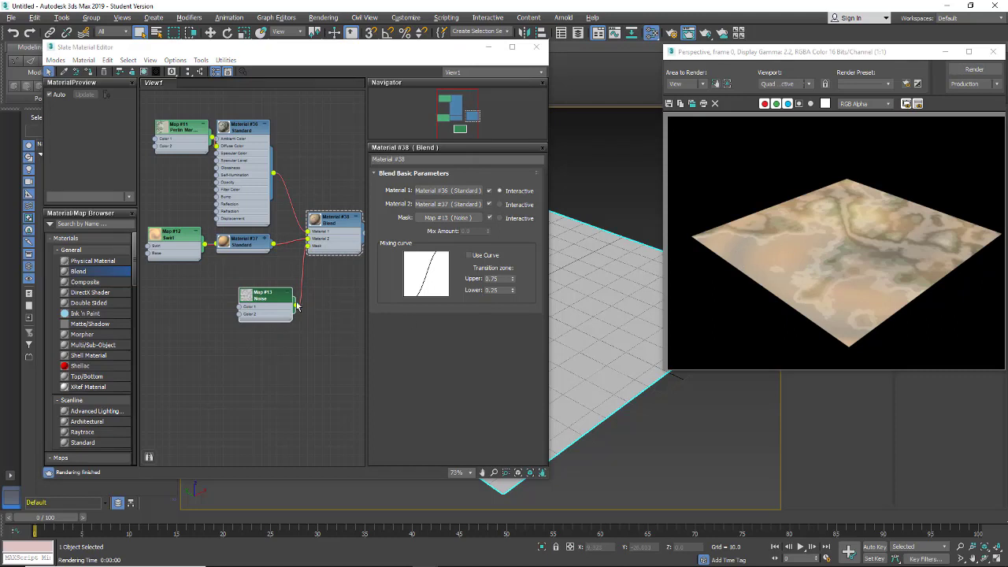
# Open a preview window for the Noise map and place it below the map's node.
pyautogui.rightClick(250, 301)
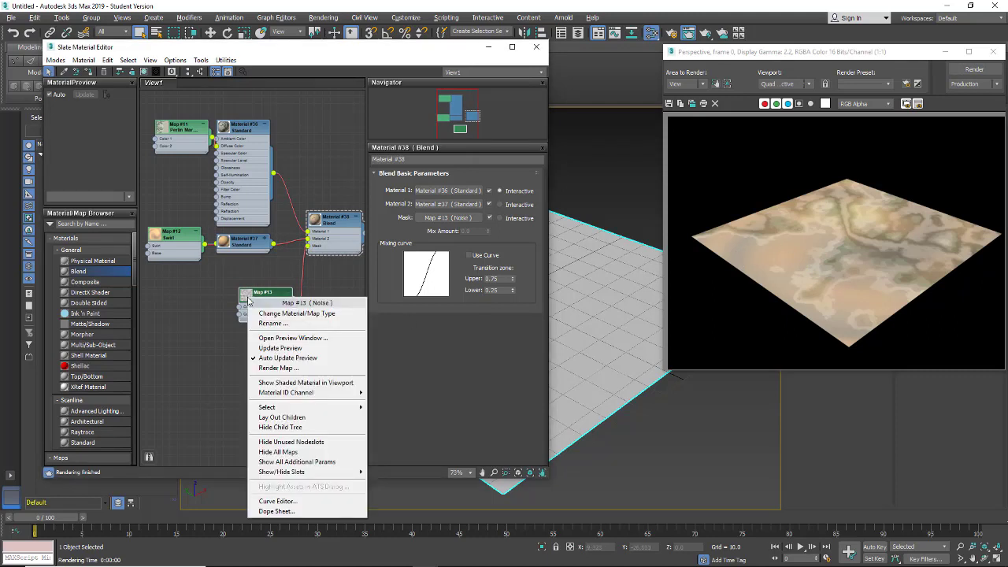
pyautogui.click(262, 338)
pyautogui.moveTo(313, 344); pyautogui.dragTo(334, 332)
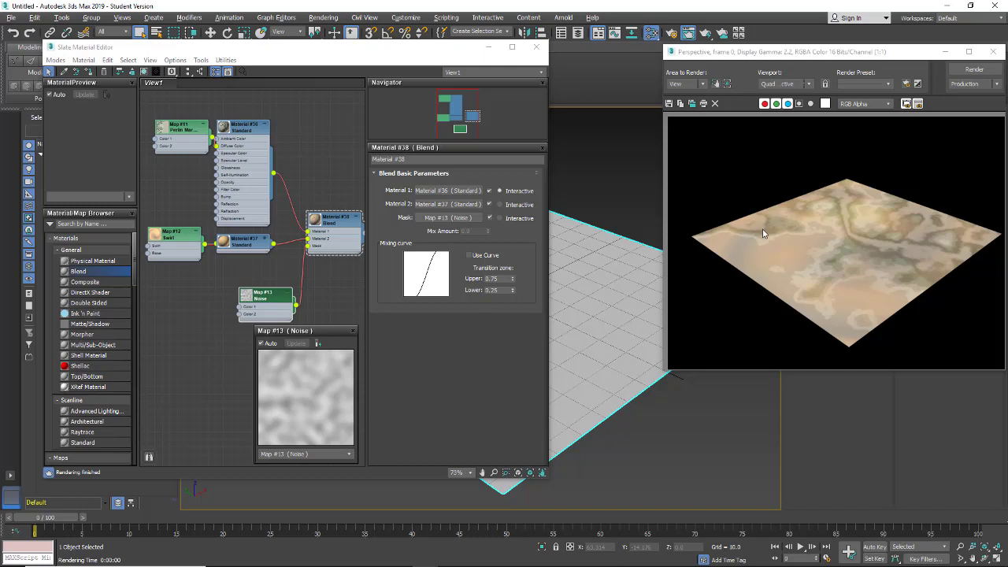
# Set the mask's Noise Type to Fractal in the Noise map's parameters.
pyautogui.doubleClick(267, 313)
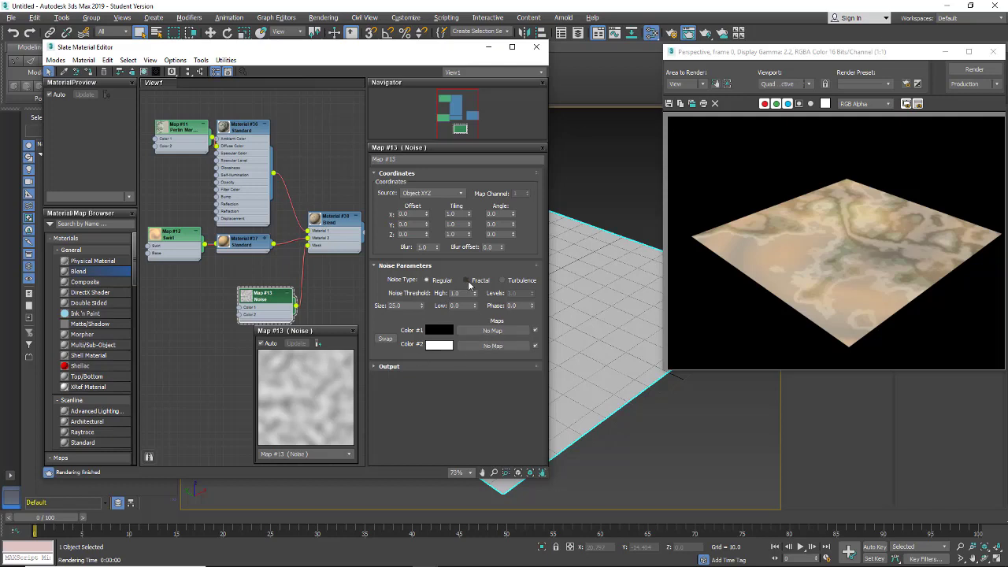
pyautogui.click(467, 281)
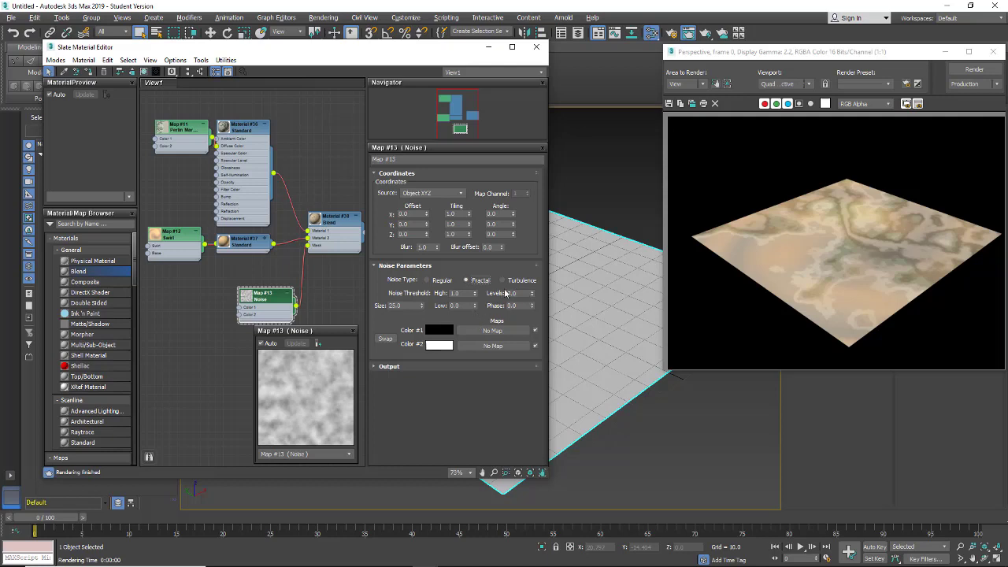
# Set the mask Noise map to Regular type with a Noise Threshold High of 0.5 and Low of 0.25.
pyautogui.click(429, 281)
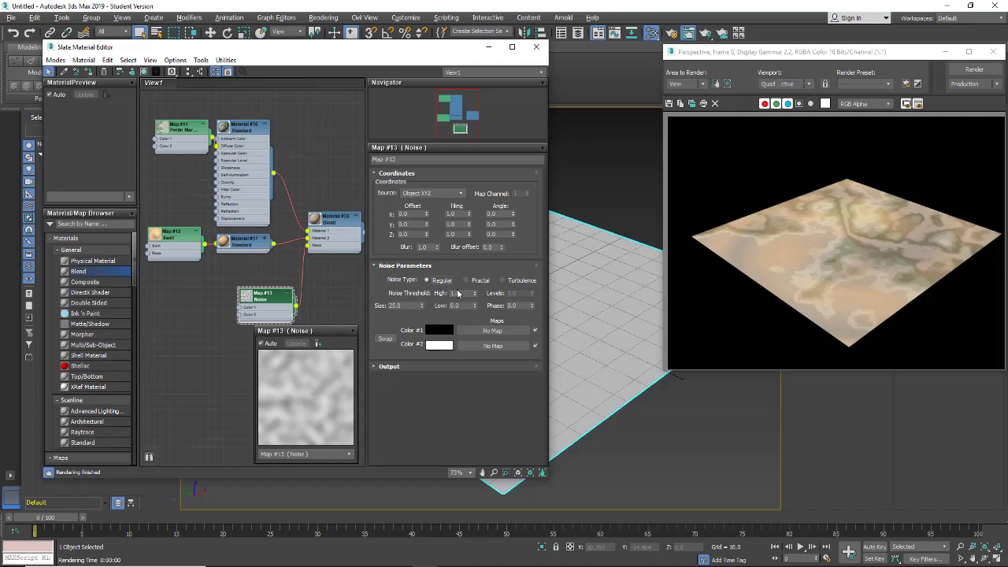
pyautogui.doubleClick(459, 293)
pyautogui.write('.5')
pyautogui.press('Tab')
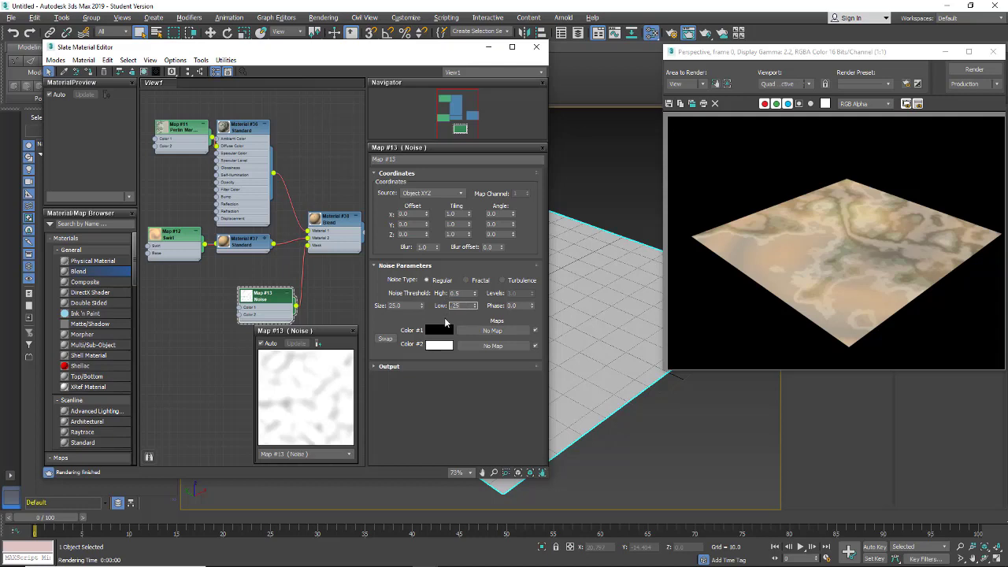
pyautogui.write('.25')
pyautogui.press('Return')
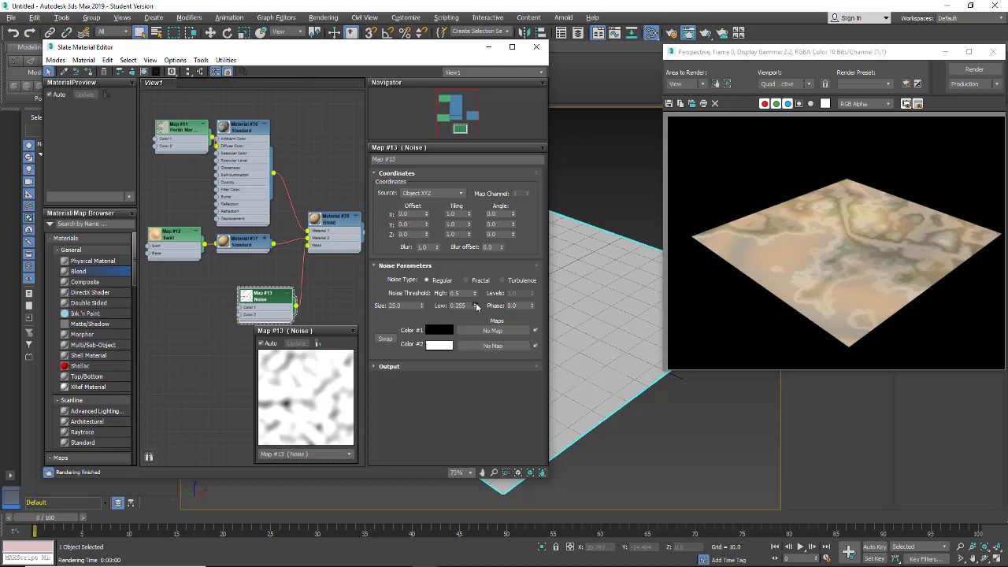
# Raise the Noise map's Low threshold to 0.405 and render the plane.
pyautogui.moveTo(476, 304); pyautogui.dragTo(476, 304)
pyautogui.click(476, 304)
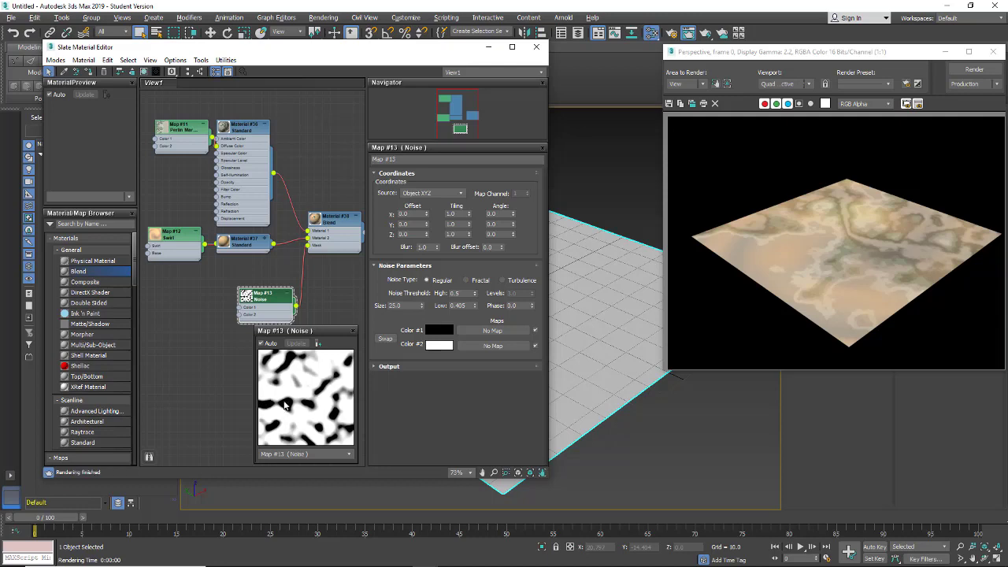
pyautogui.click(962, 71)
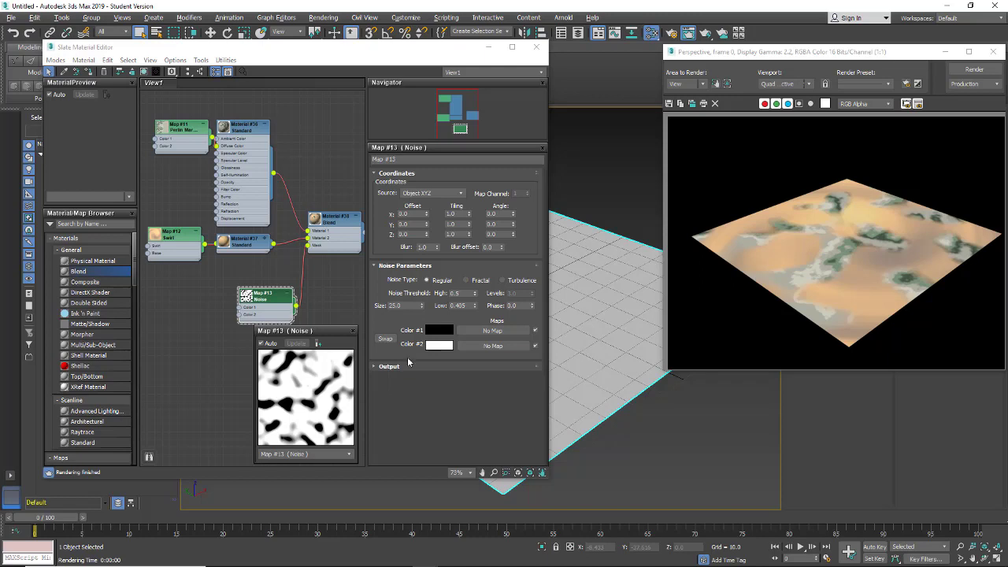
# Move the Noise map's preview window aside and close it, and shift the Noise node slightly closer to the Blend node.
pyautogui.moveTo(318, 335); pyautogui.dragTo(248, 340)
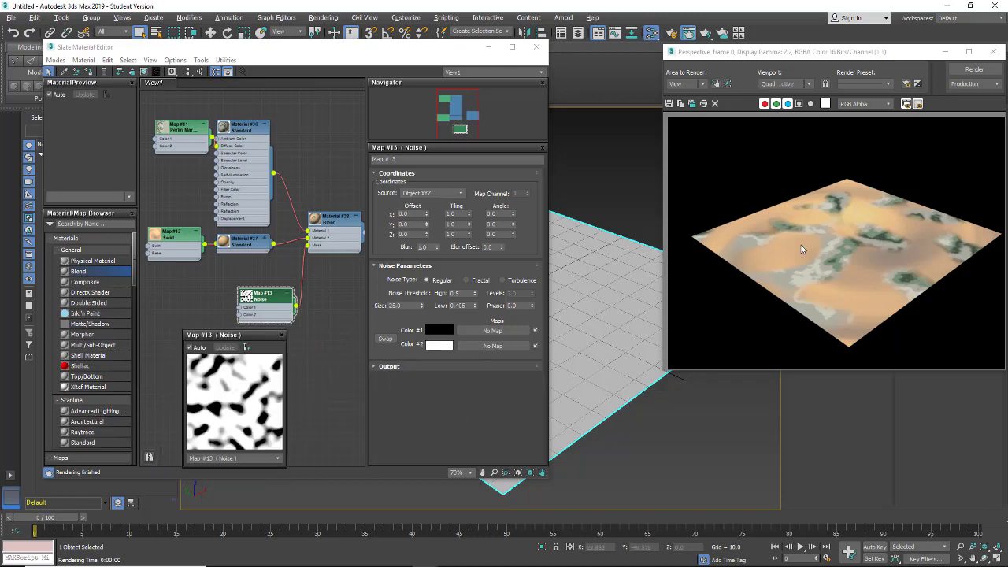
pyautogui.click(281, 334)
pyautogui.moveTo(259, 303)
pyautogui.mouseDown()
pyautogui.moveTo(262, 266)
pyautogui.moveTo(264, 302)
pyautogui.mouseUp()
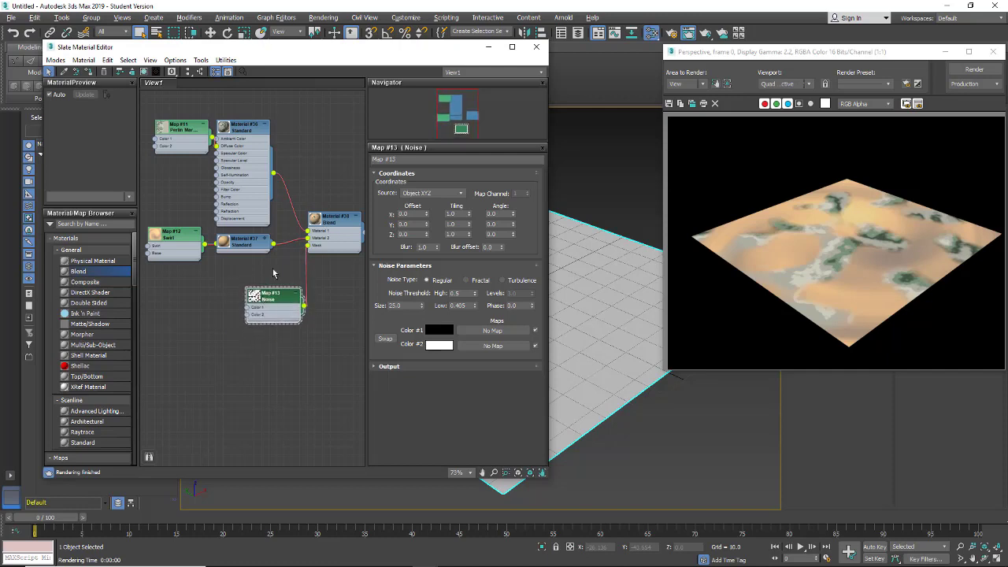
# Turn on Use Curve in the Blend material's mixing curve settings and nudge the Noise node closer beneath the Blend node.
pyautogui.click(330, 242)
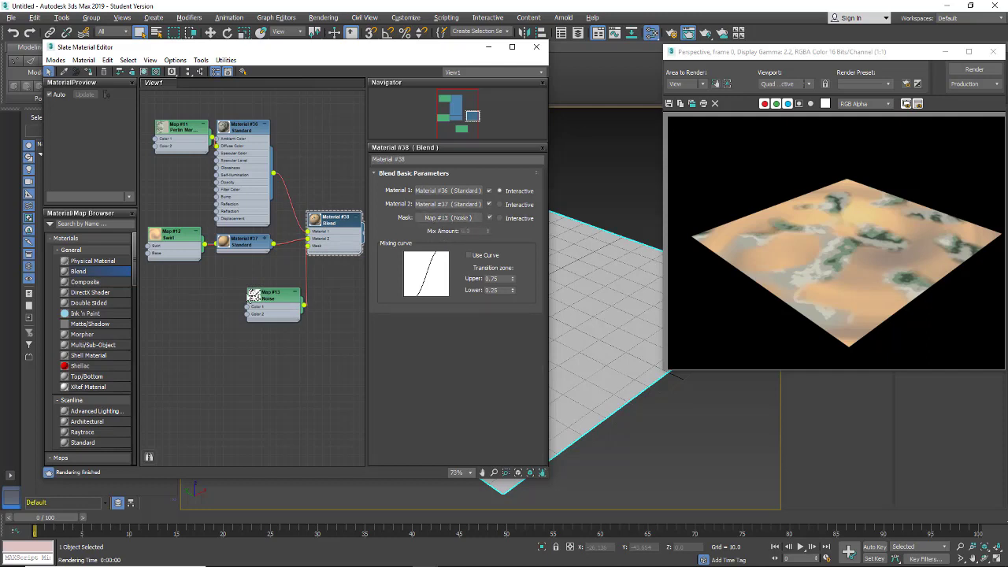
pyautogui.click(470, 256)
pyautogui.moveTo(293, 297); pyautogui.dragTo(302, 297)
# Disconnect the adjusted Noise map from the Blend's Mask input and move its node away beneath the second sub-material.
pyautogui.click(310, 273)
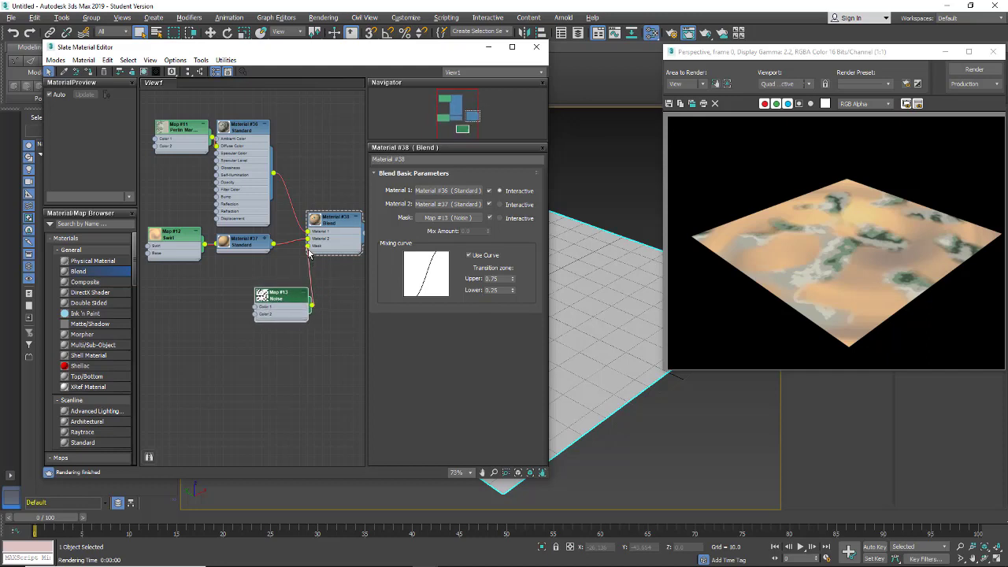
pyautogui.press('Delete')
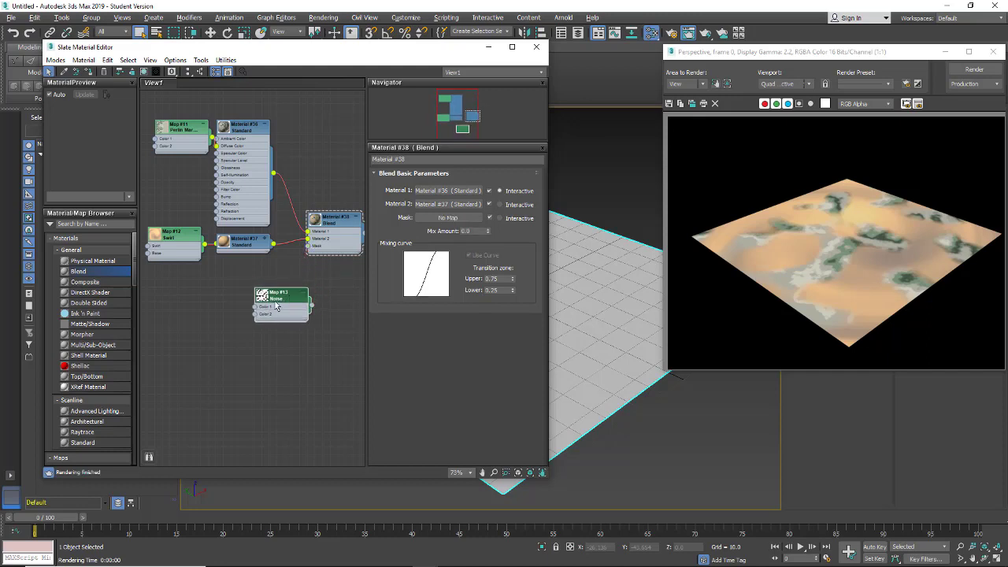
pyautogui.moveTo(292, 298); pyautogui.dragTo(224, 306)
# Connect a new default Noise map to the Blend's Mask input and render the plane.
pyautogui.moveTo(310, 247); pyautogui.dragTo(310, 314)
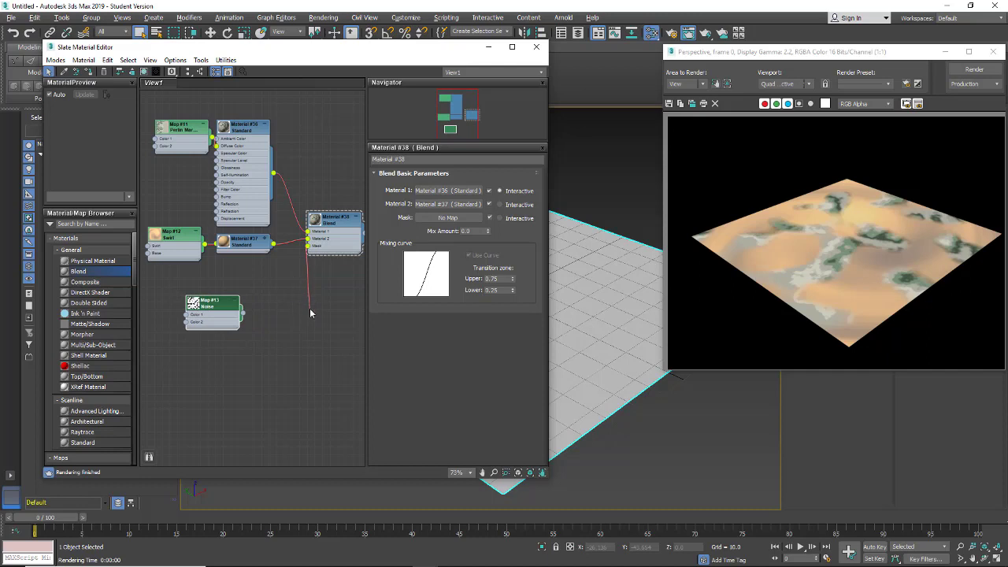
pyautogui.moveTo(337, 317)
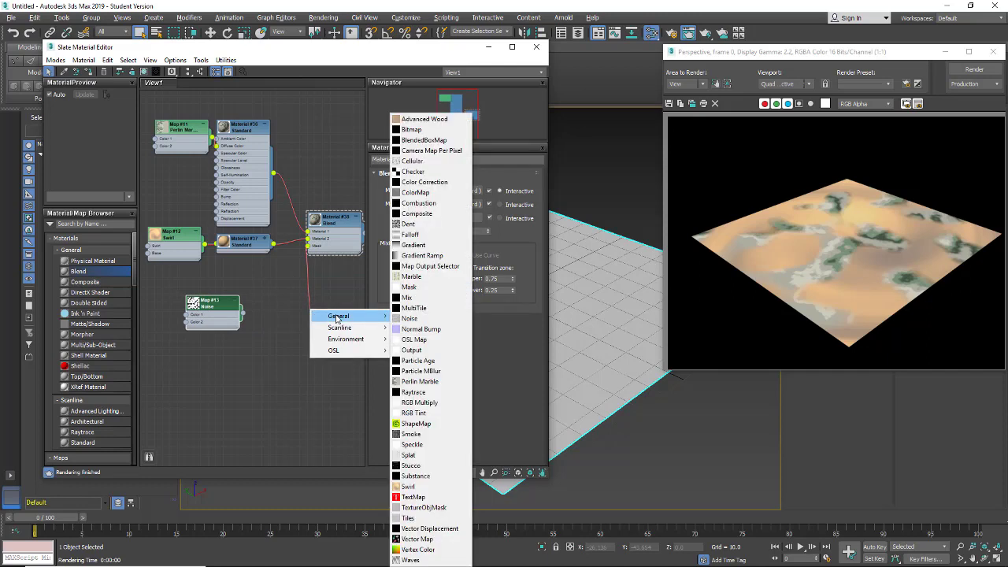
pyautogui.click(409, 318)
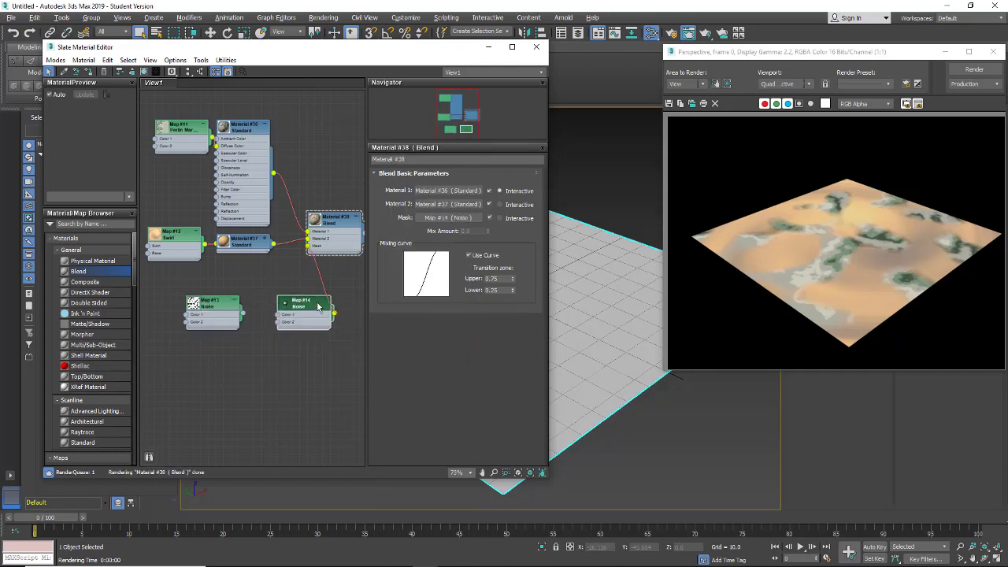
pyautogui.click(780, 255)
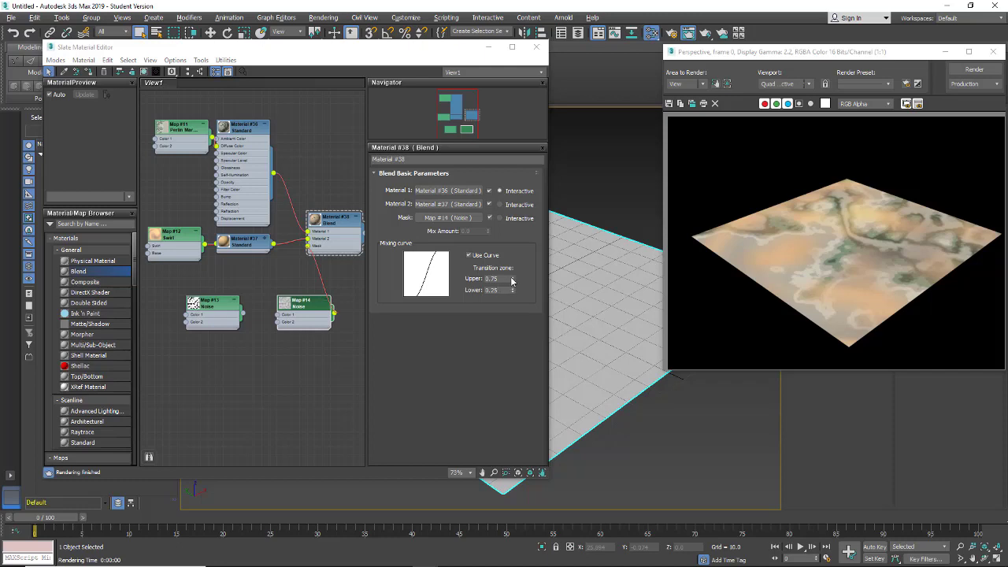
# Try a mixing curve transition zone with Upper at 1.0 and Lower at 0.69, rendering after each change.
pyautogui.moveTo(512, 281); pyautogui.dragTo(513, 254)
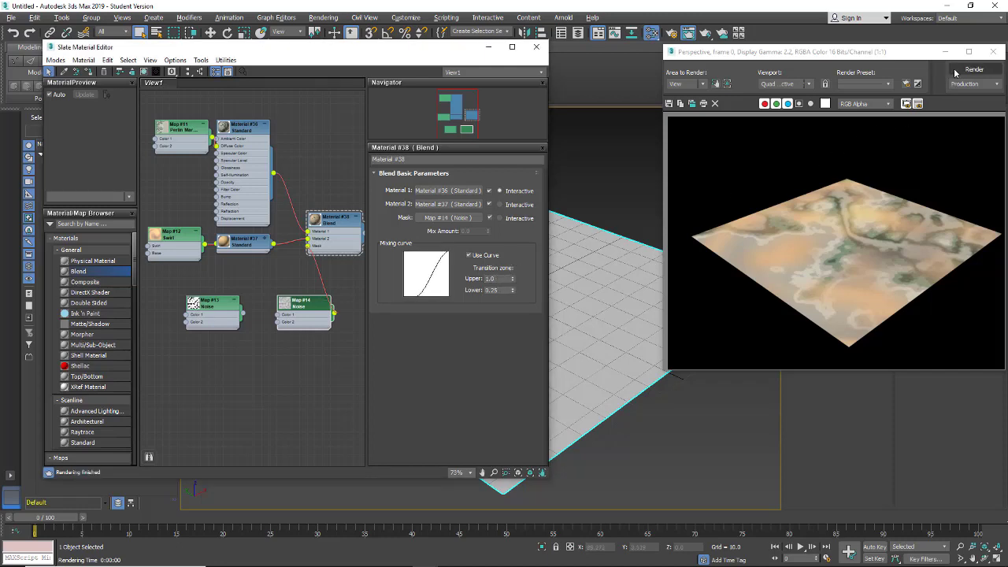
pyautogui.click(882, 182)
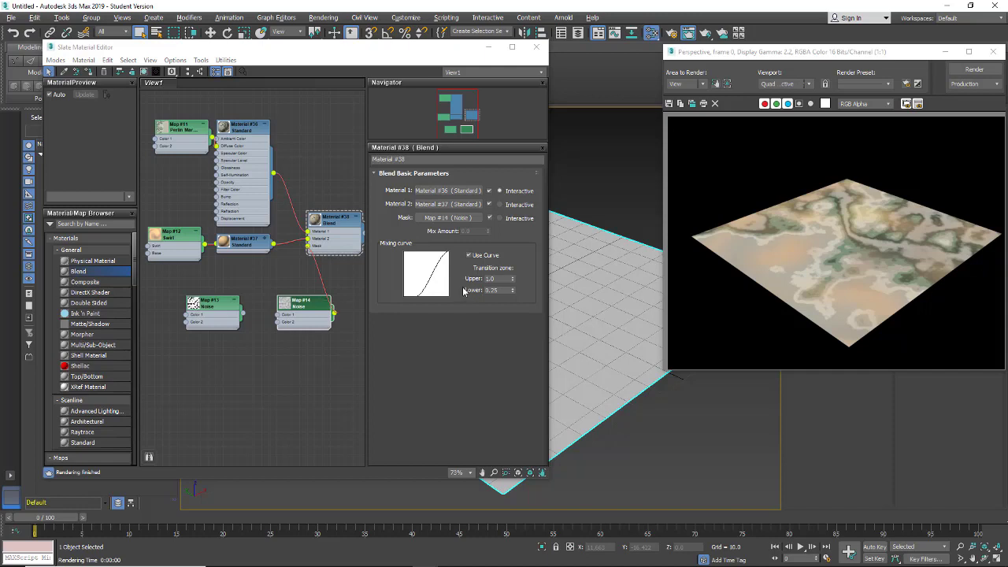
pyautogui.moveTo(513, 292); pyautogui.dragTo(897, 93)
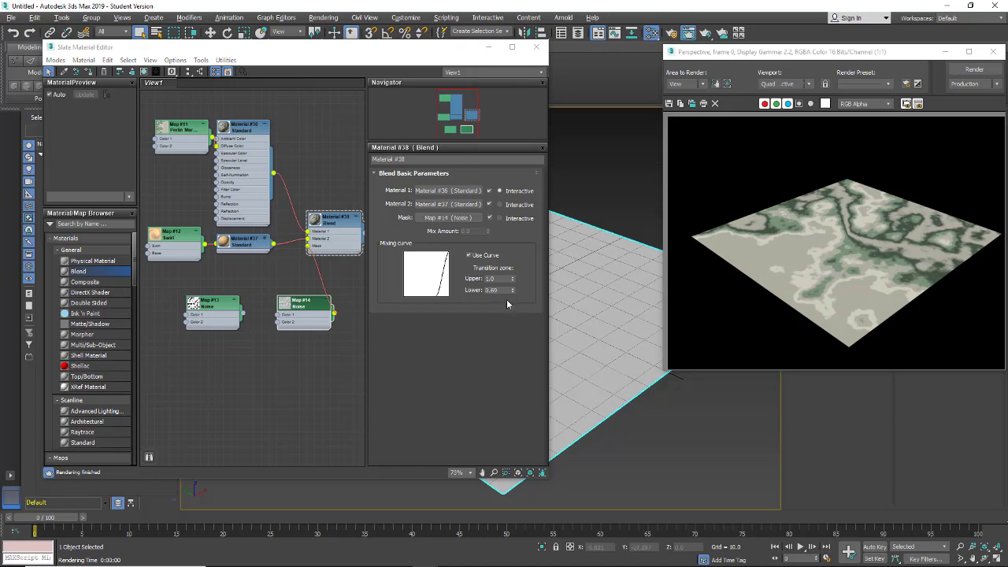
# Set the transition zone's Lower value to 0.0, render the plane, and reduce the Upper value to 0.37.
pyautogui.moveTo(513, 290); pyautogui.dragTo(511, 334)
pyautogui.click(974, 69)
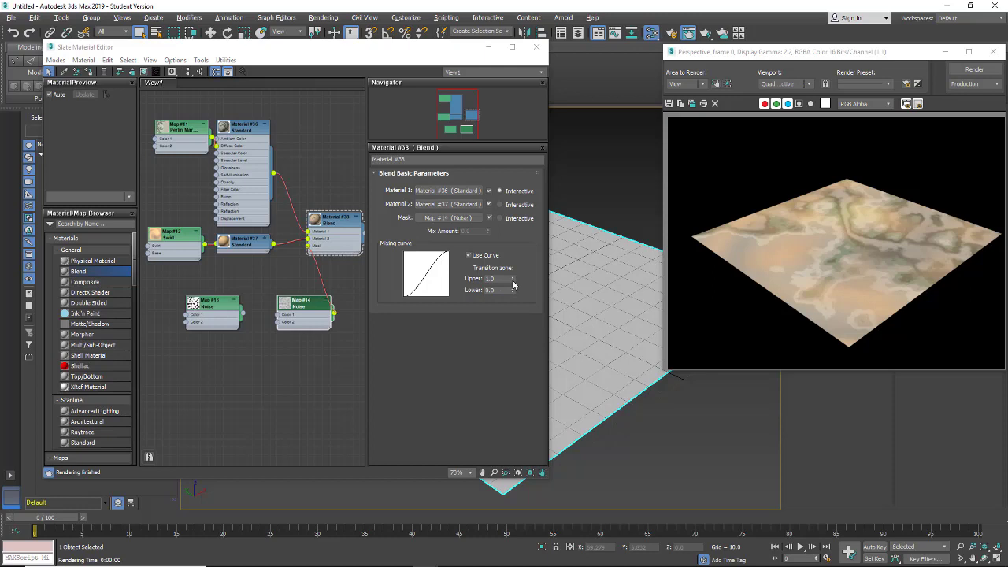
pyautogui.moveTo(512, 284); pyautogui.dragTo(515, 314)
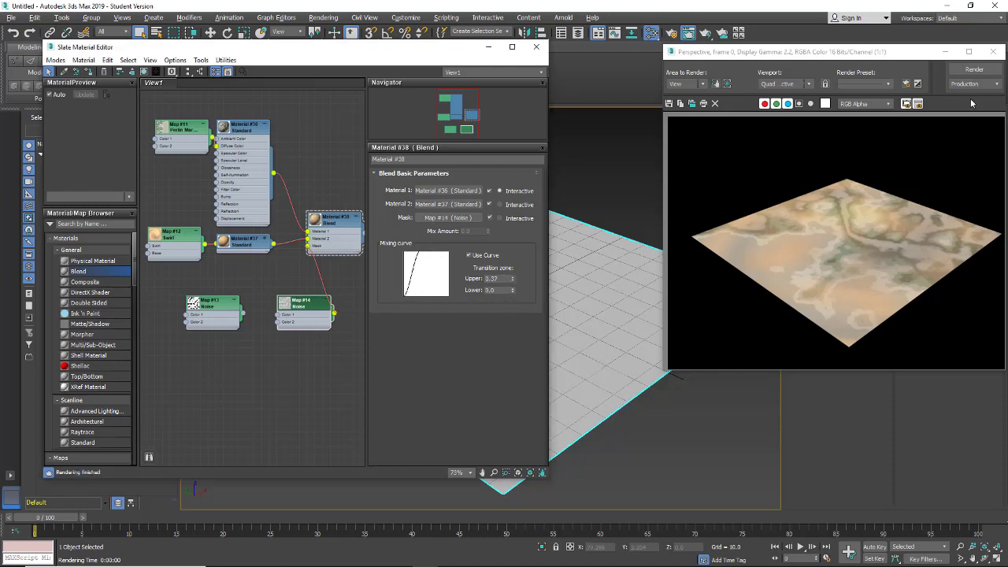